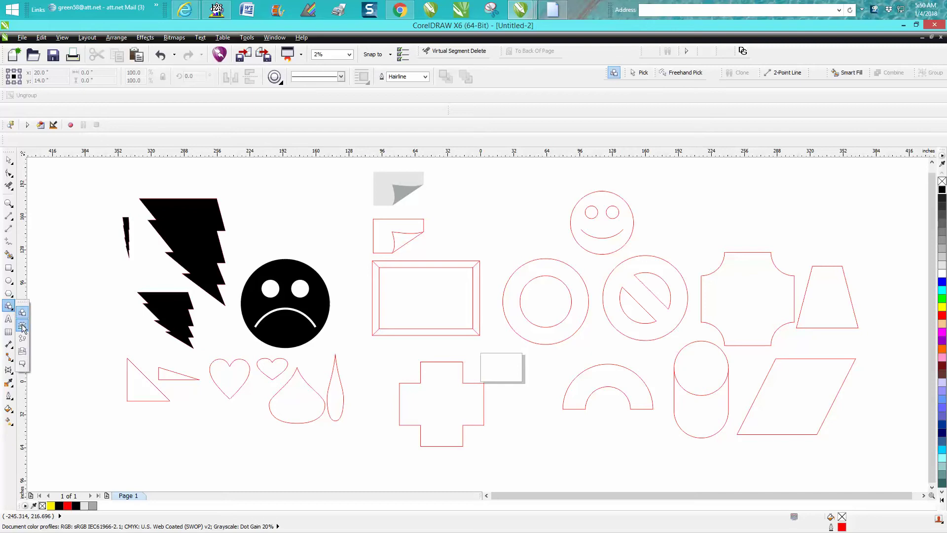
- Briefly try the Arrow Shapes tool, then switch back to the Basic Shapes tool
click(20, 307)
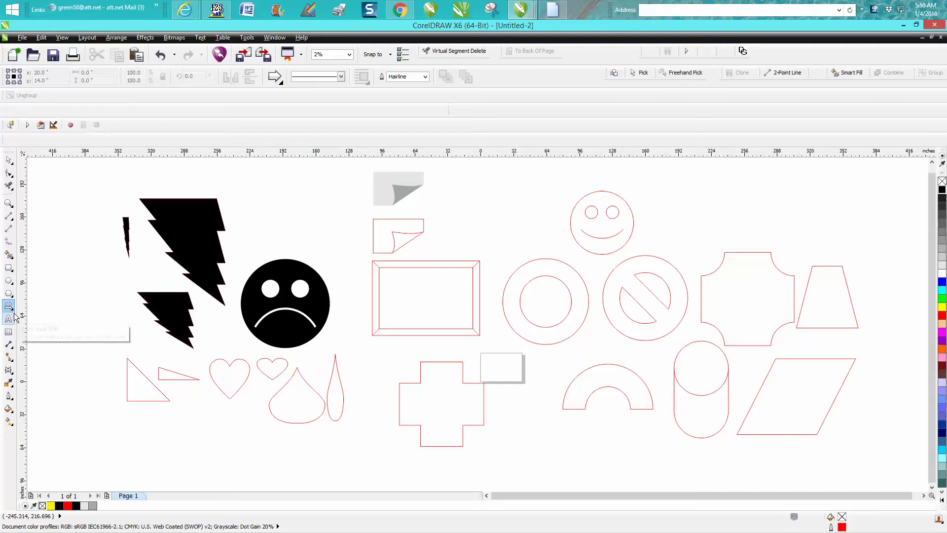
click(15, 315)
click(22, 307)
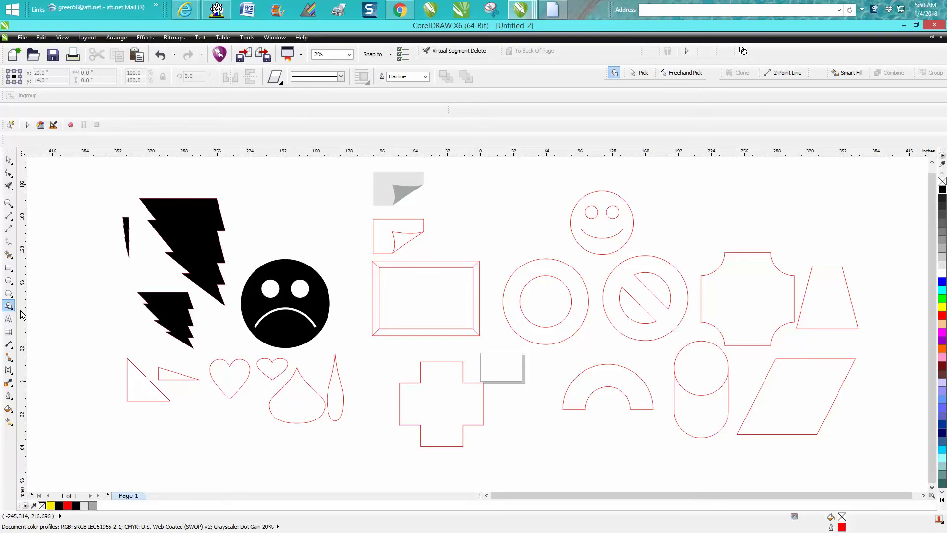
- Pick the heart preset and draw one heart near the top and another on the left
click(277, 79)
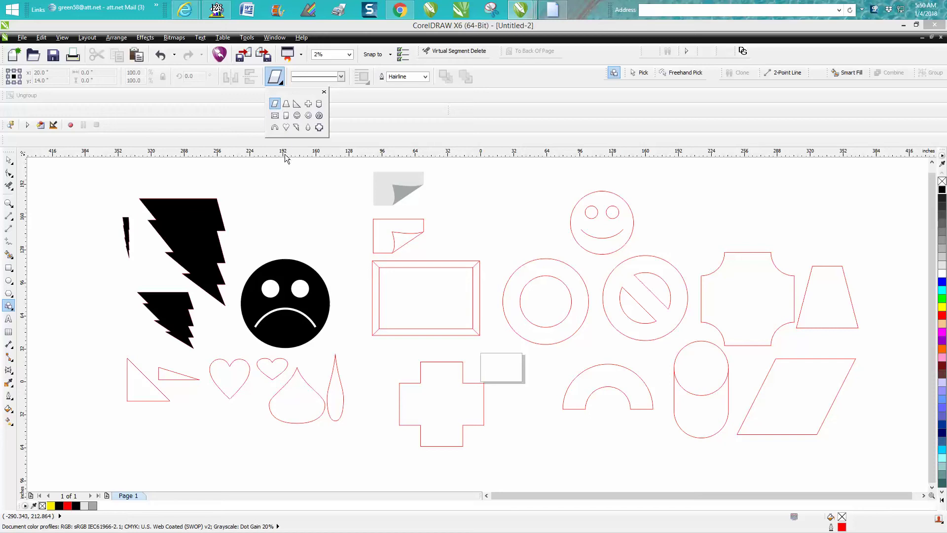
click(286, 129)
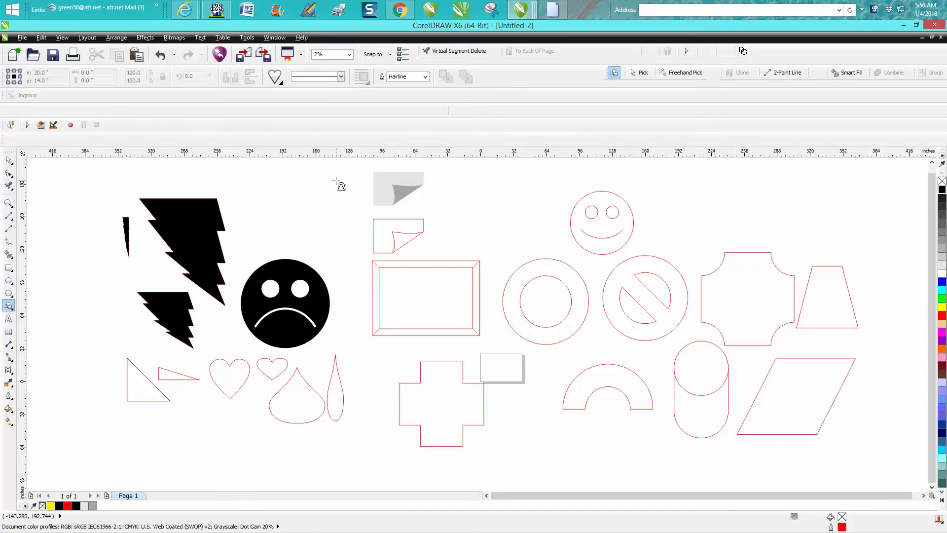
drag(337, 180, 274, 232)
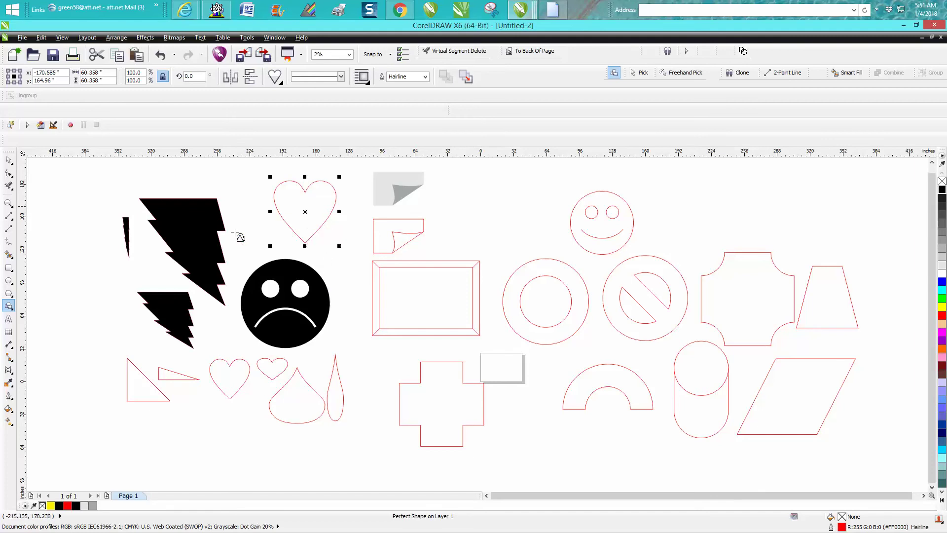
mouse_move(98, 247)
mouse_down()
mouse_move(74, 322)
mouse_move(124, 328)
mouse_up()
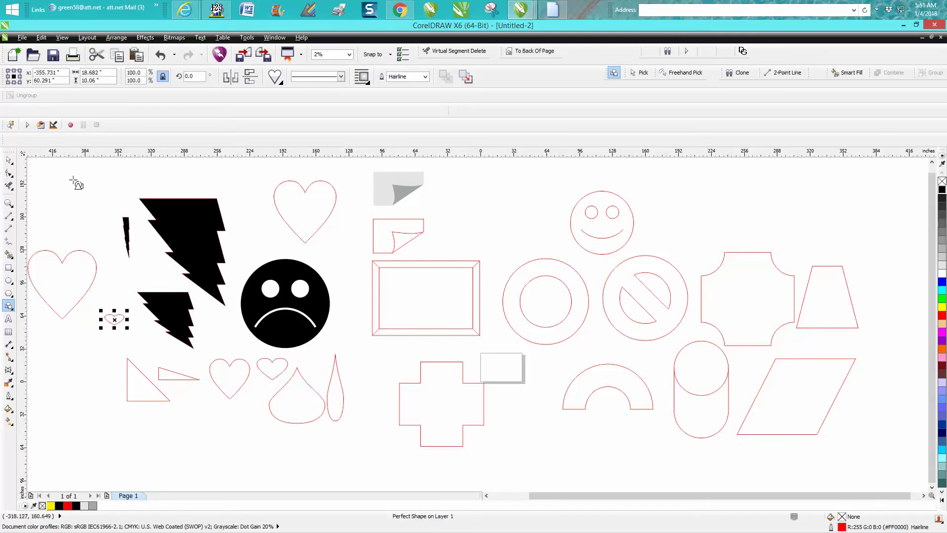
- Choose the lightning bolt preset and drag out a small bolt above the black bolts
click(10, 160)
click(174, 219)
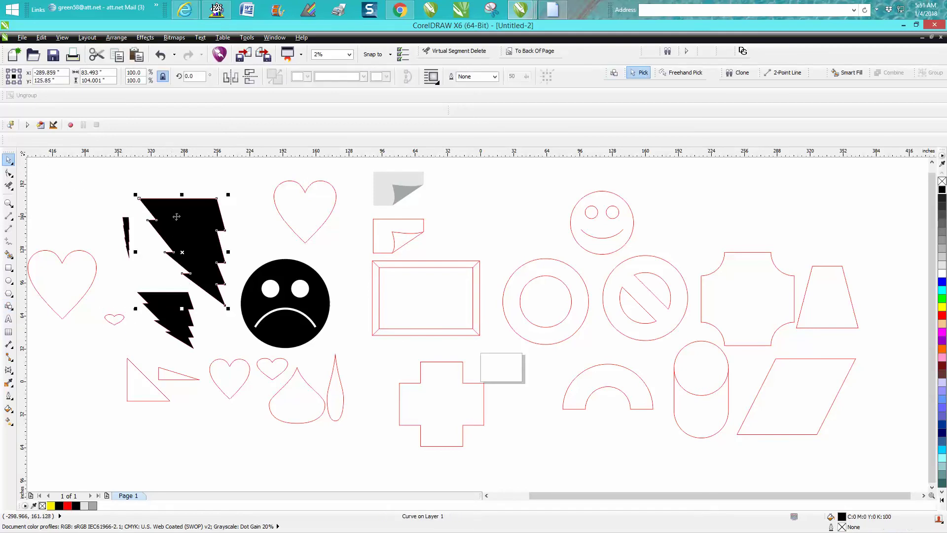
click(9, 306)
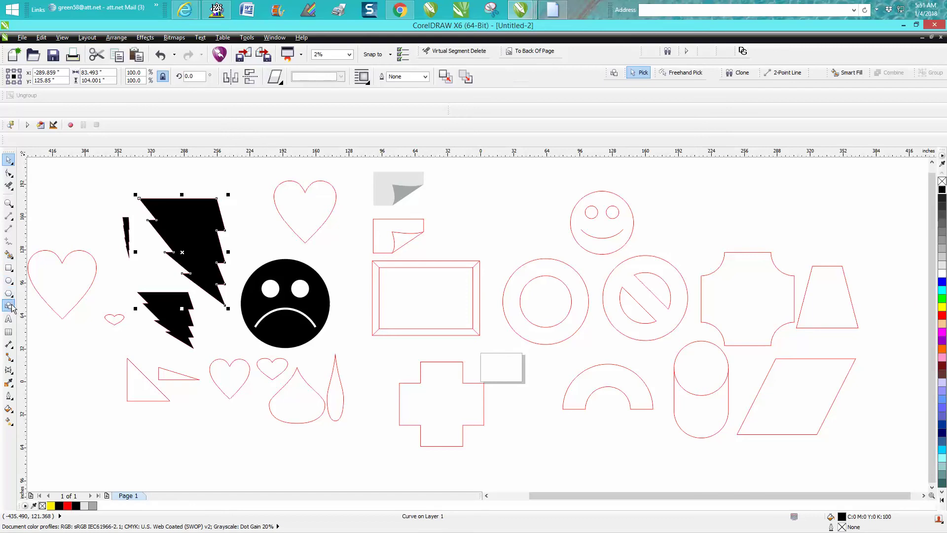
click(278, 80)
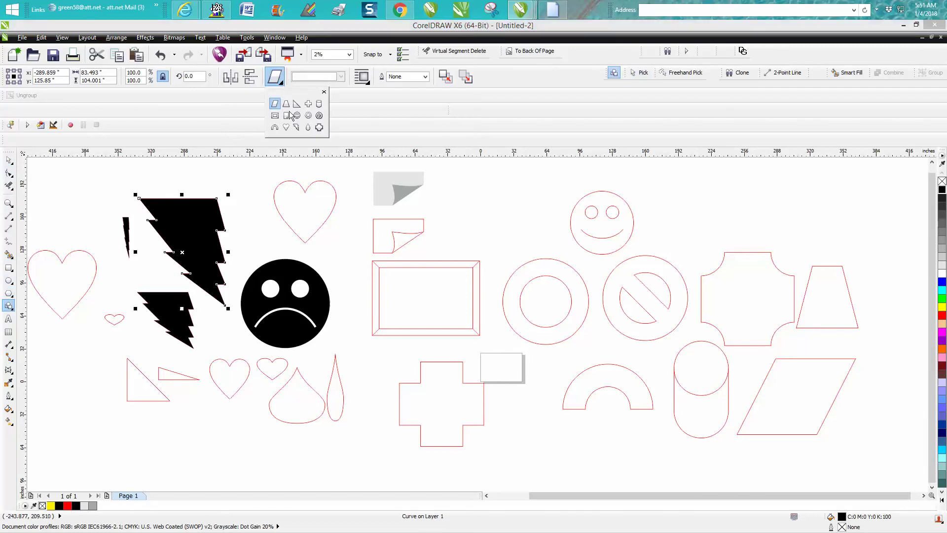
click(295, 127)
drag(257, 173, 247, 216)
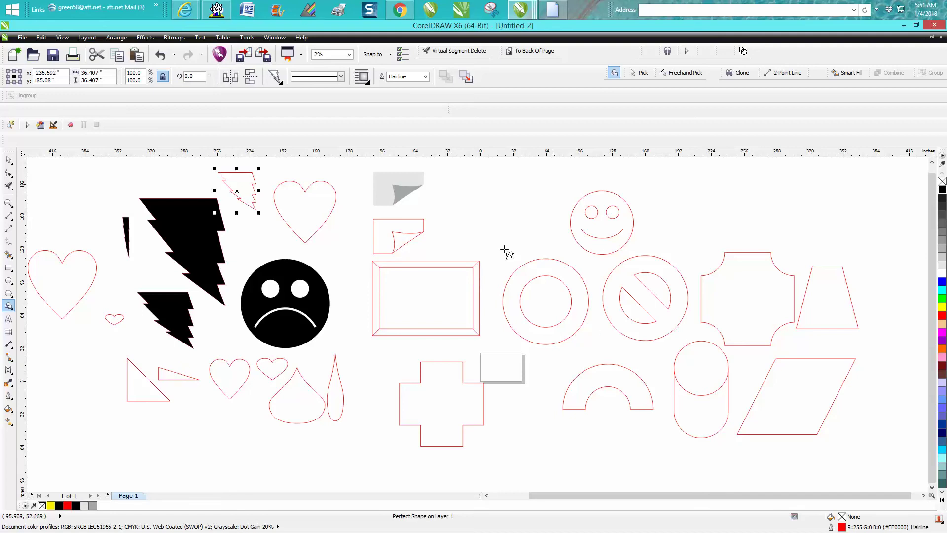
click(10, 160)
- Zoom out, marquee-select and delete the left-half shapes, then zoom in on the remaining outlines
scroll(97, 189, up, 1)
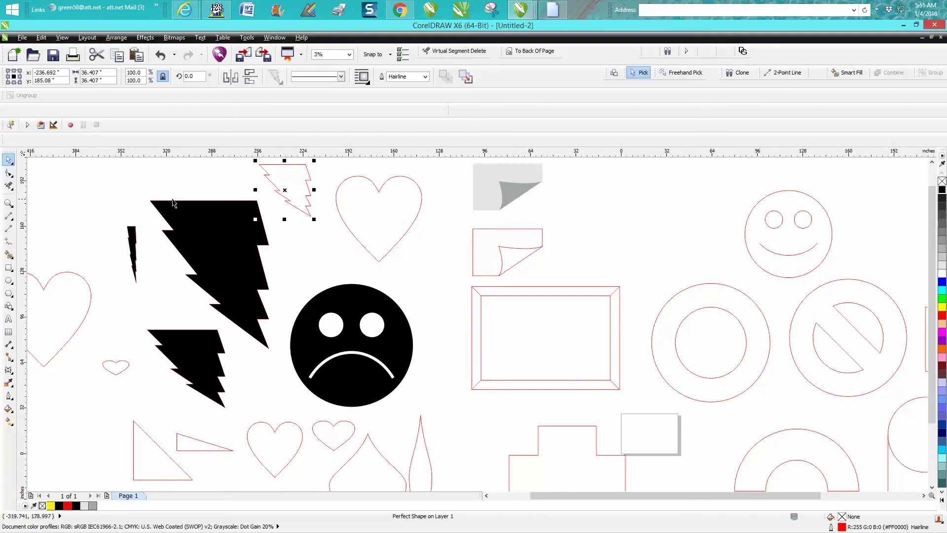
key(z)
click(83, 76)
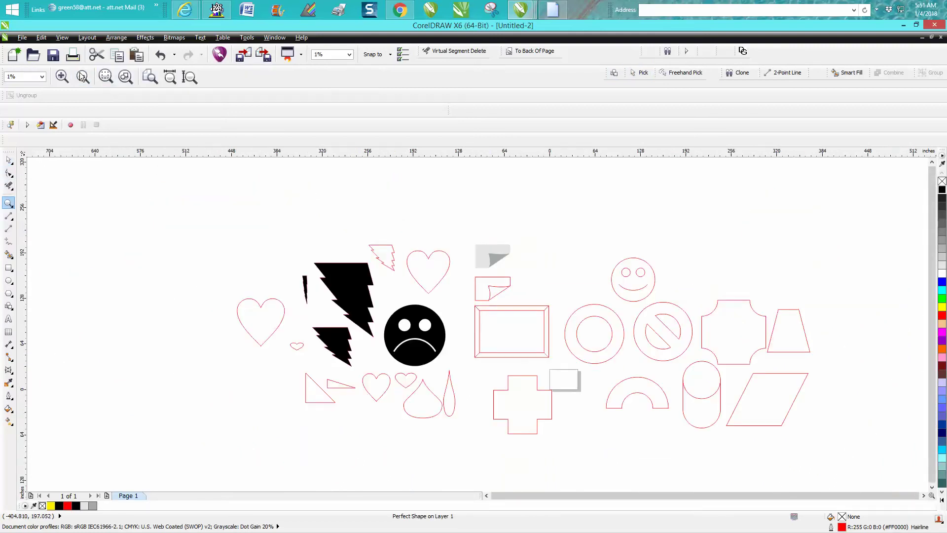
click(10, 160)
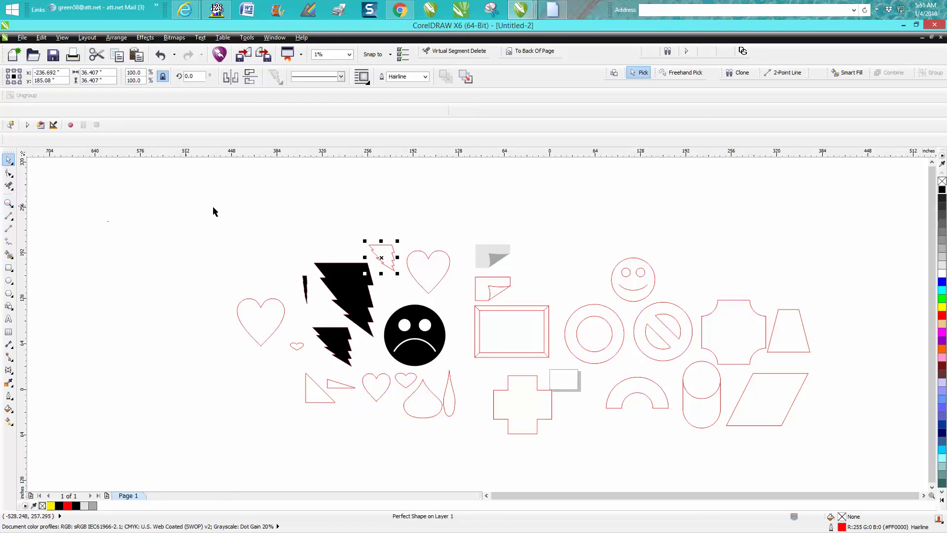
drag(219, 210, 466, 445)
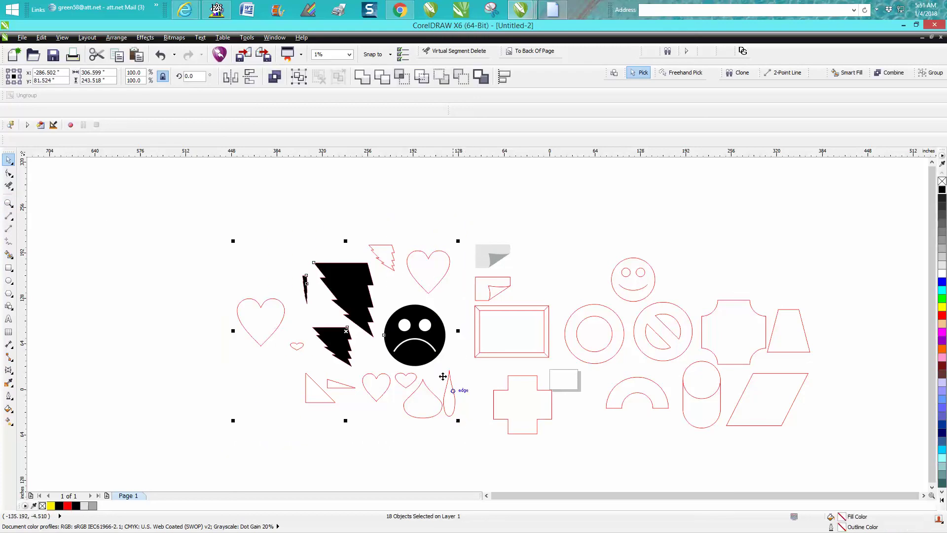
key(Delete)
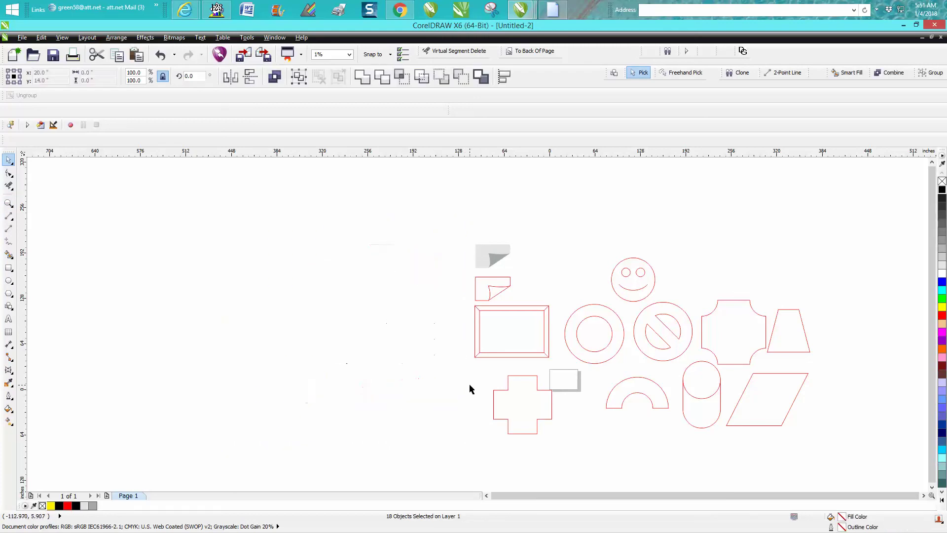
click(6, 205)
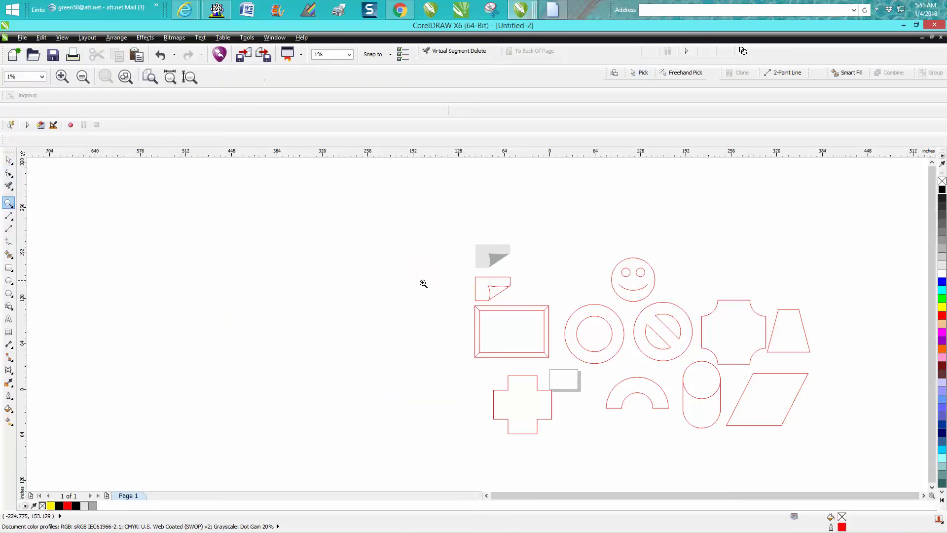
drag(465, 242, 844, 459)
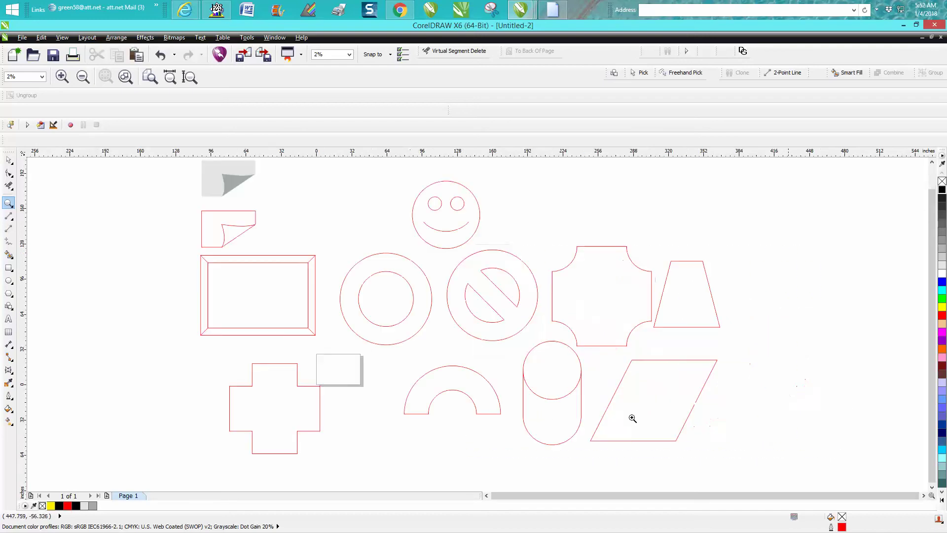
- Drag the page curl's glyph node to shrink its fold into a small lower-right dog-ear
click(9, 160)
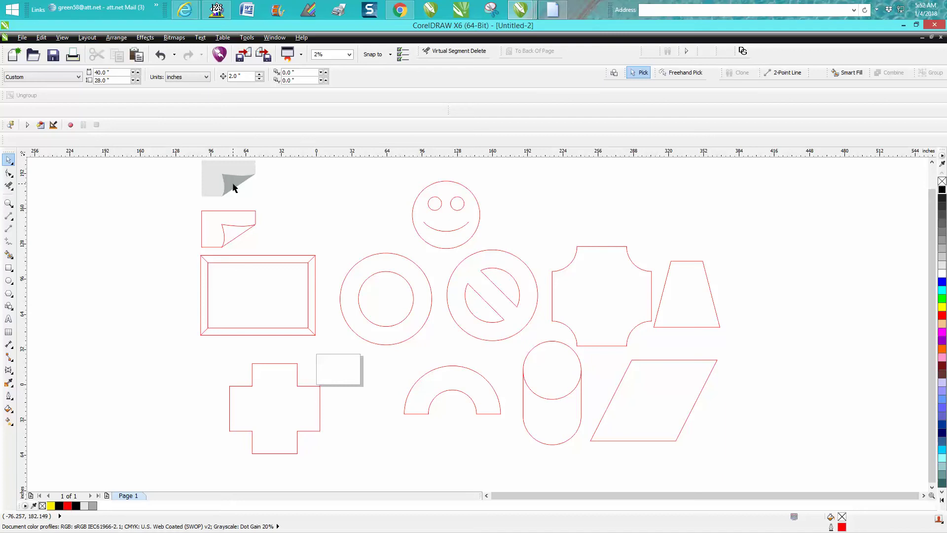
click(246, 211)
click(243, 212)
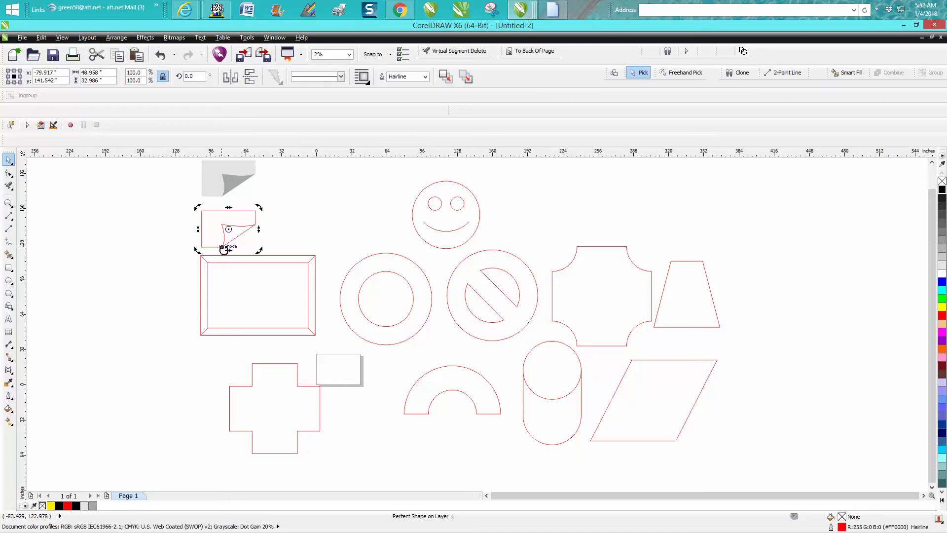
click(9, 173)
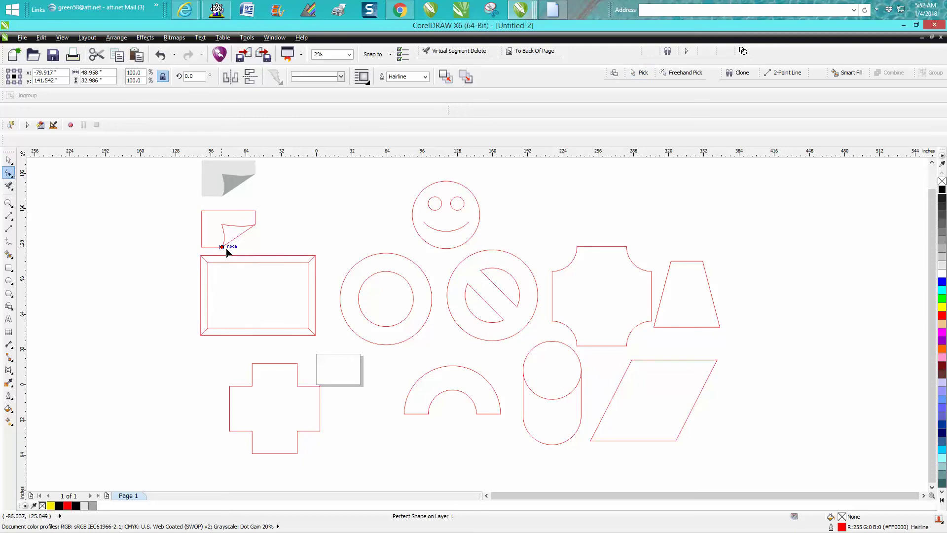
click(222, 247)
drag(222, 246, 242, 248)
click(271, 262)
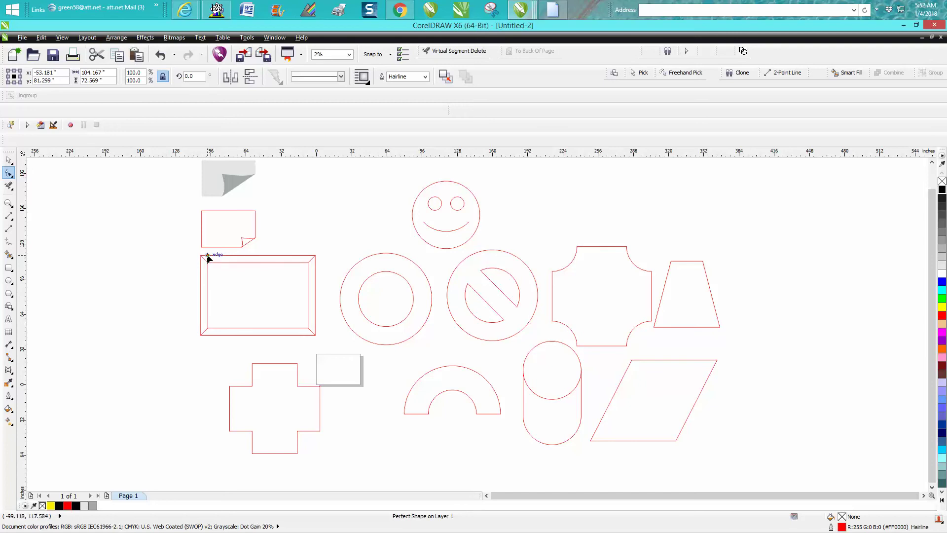
- Thin the beveled frame's border, the ring and the prohibition sign's ring via their glyph nodes
drag(208, 256, 230, 256)
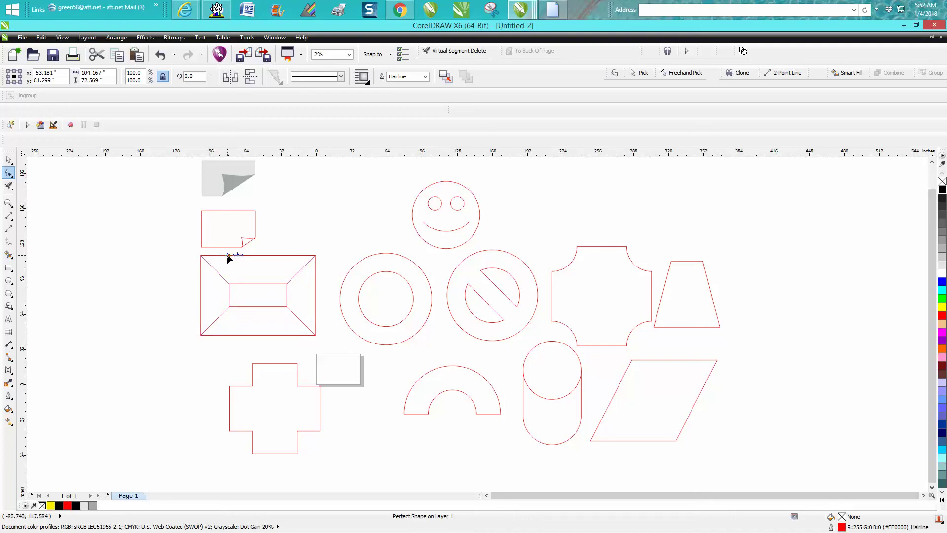
drag(229, 257, 208, 255)
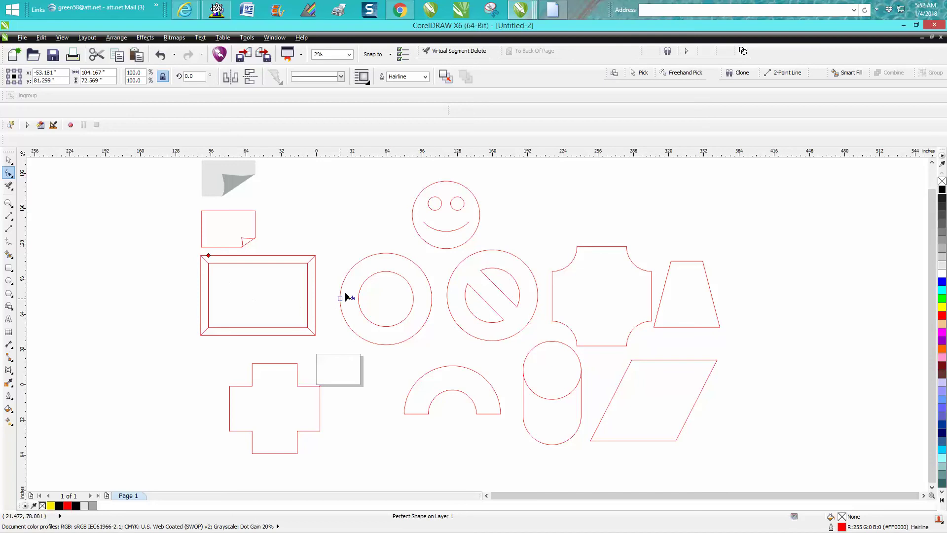
click(361, 264)
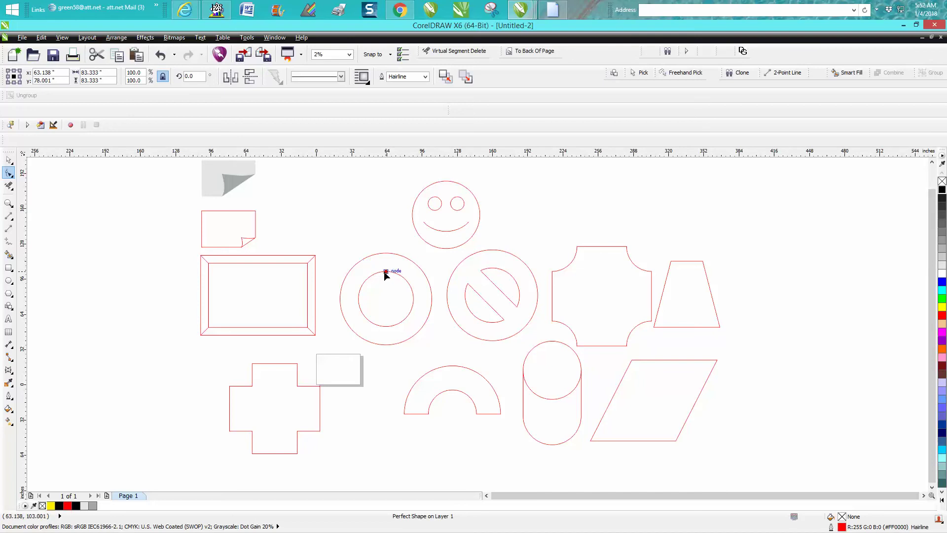
drag(385, 272, 386, 264)
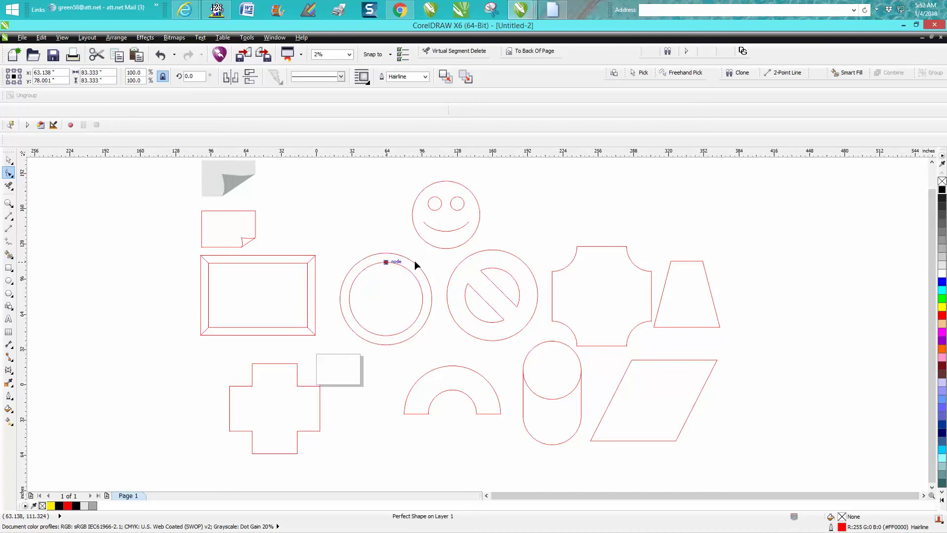
click(482, 253)
drag(493, 269, 492, 256)
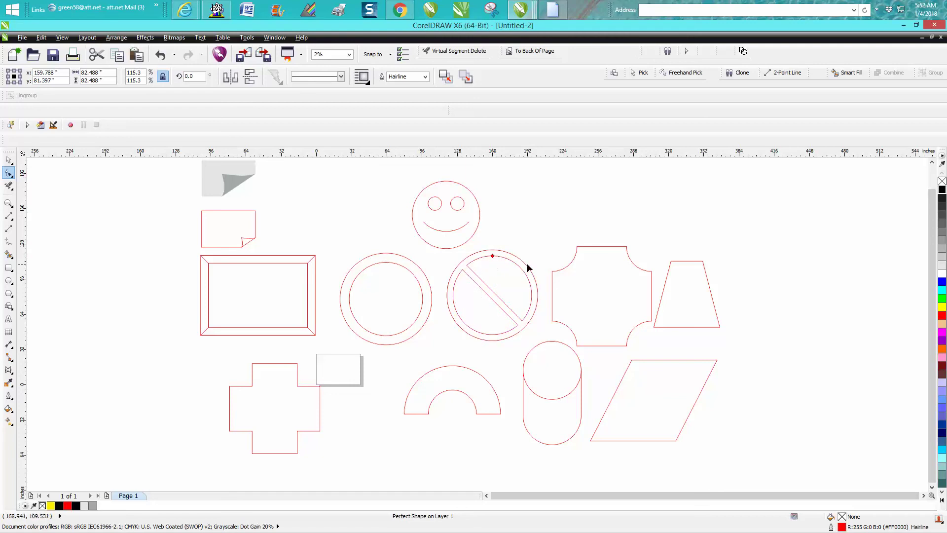
- Reshape the notched octagon into a four-pointed star with concave sides
click(590, 247)
drag(578, 249, 596, 249)
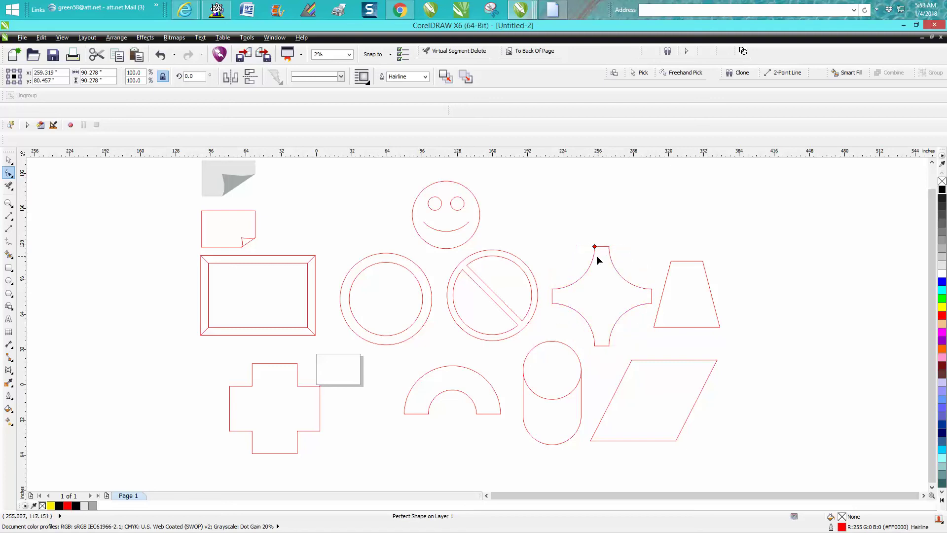
drag(597, 250, 602, 247)
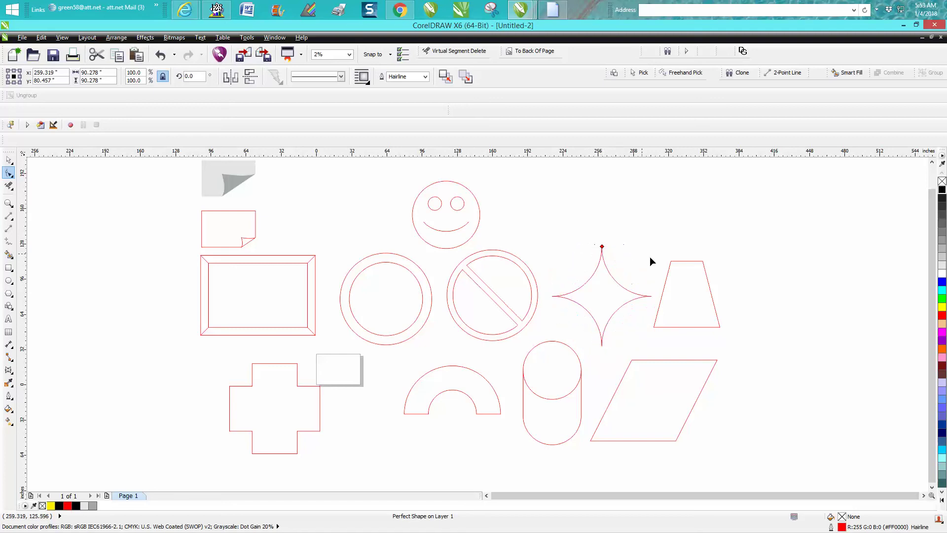
click(8, 159)
- Move the star to the upper right and apply rotations of 90°, then 45°
drag(603, 296, 804, 234)
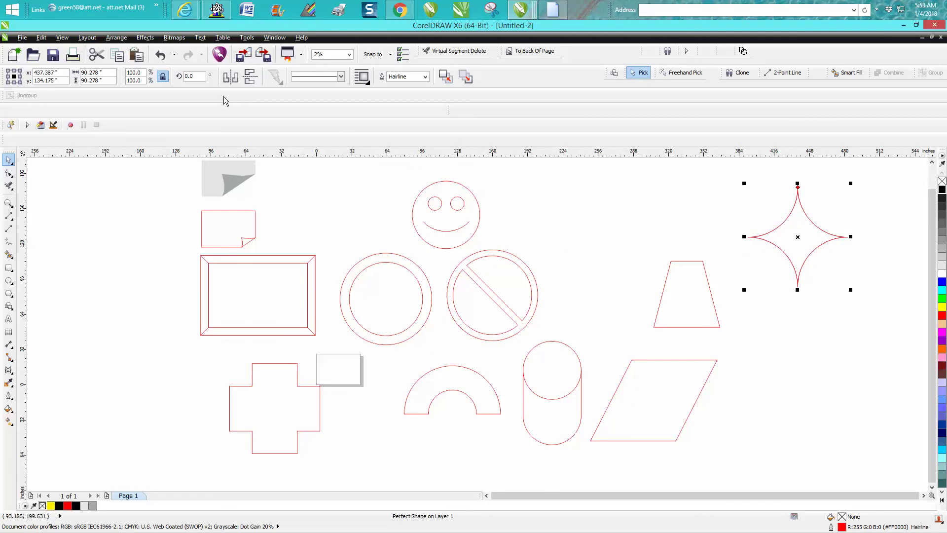
double_click(196, 76)
text(9)
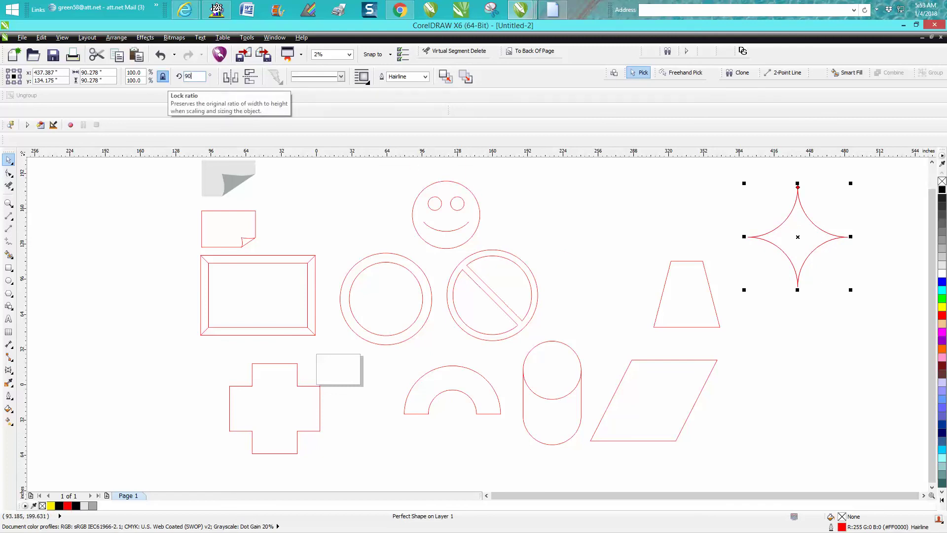
text(0)
key(Return)
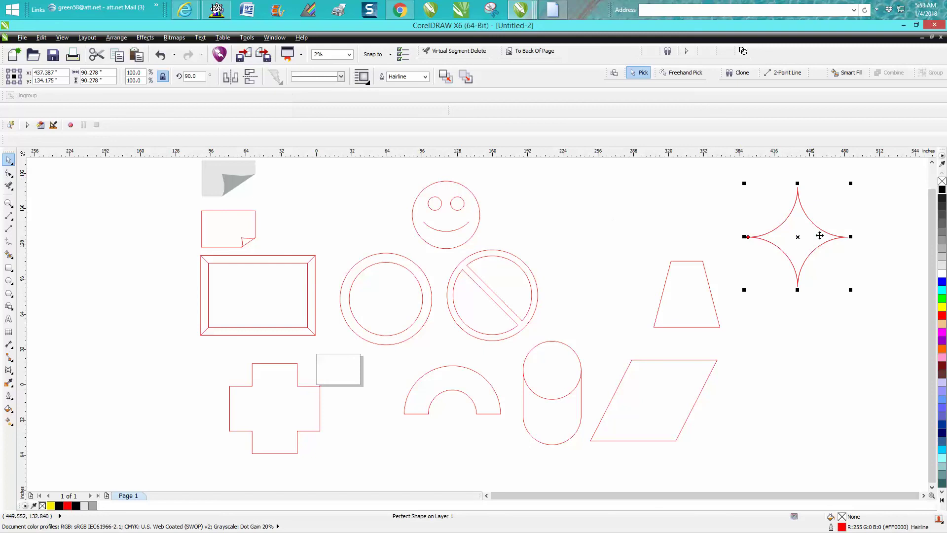
double_click(197, 77)
text(45)
key(Return)
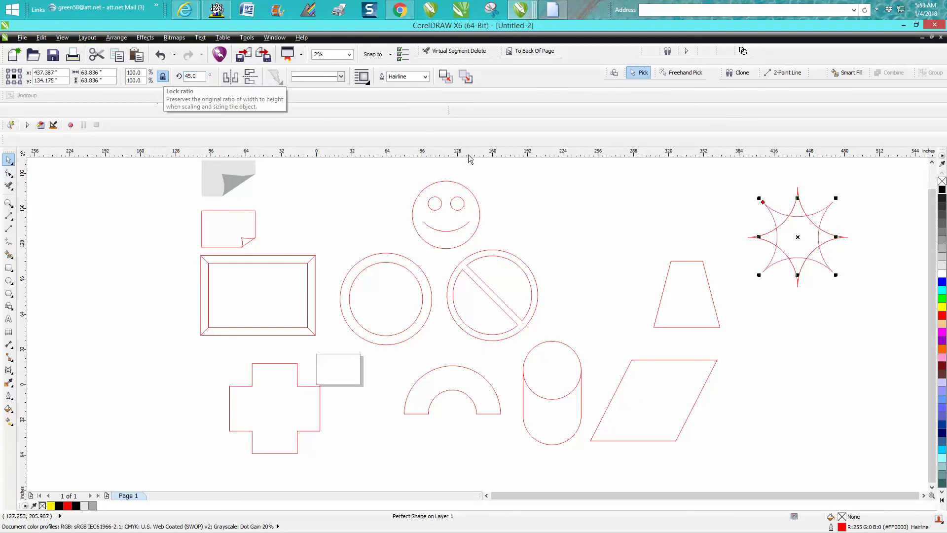
- Weld the two overlapping stars into a single eight-point star outline
drag(719, 186, 869, 299)
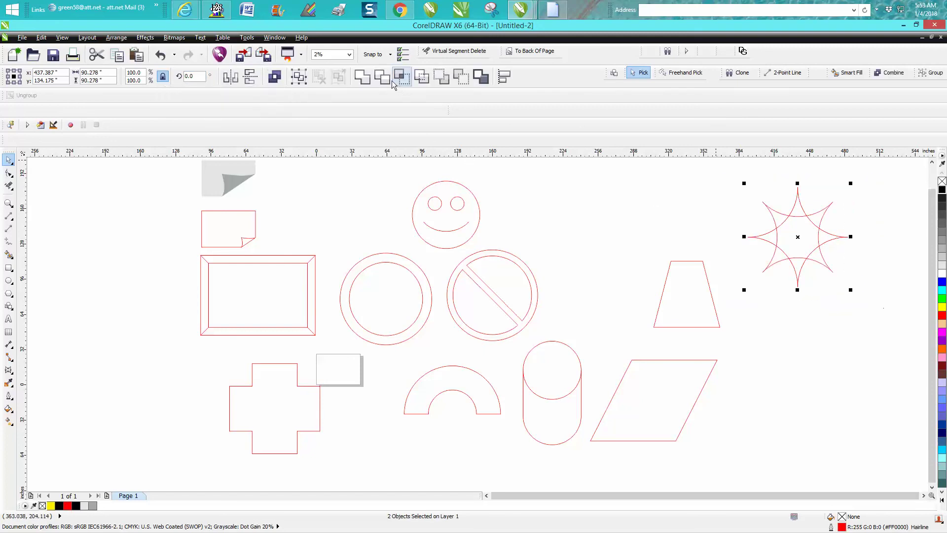
click(363, 76)
click(589, 212)
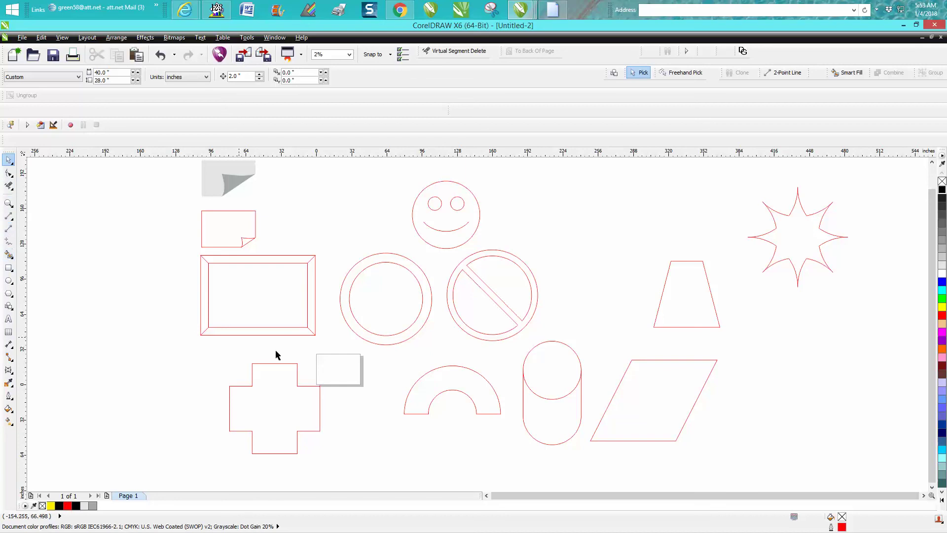
- Drag the cross's glyph node to make its arms thinner
click(294, 366)
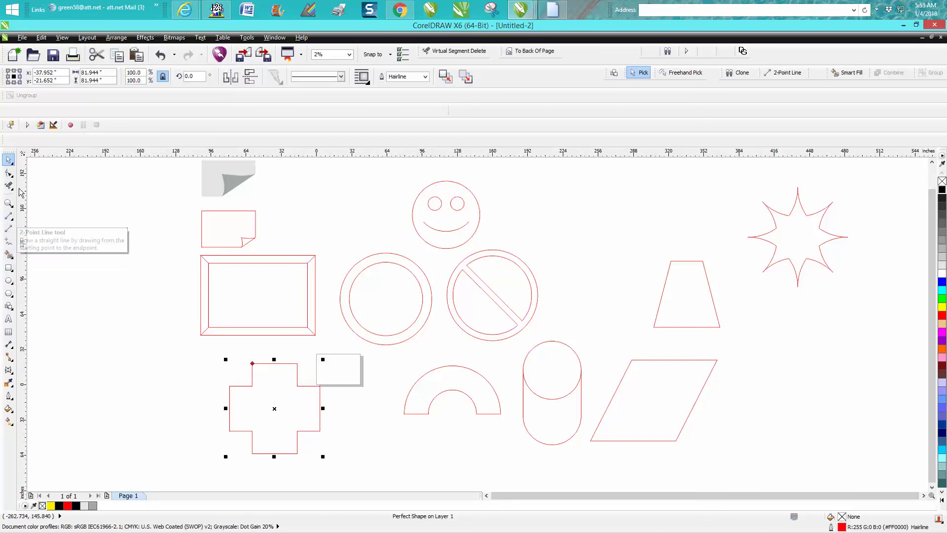
click(9, 173)
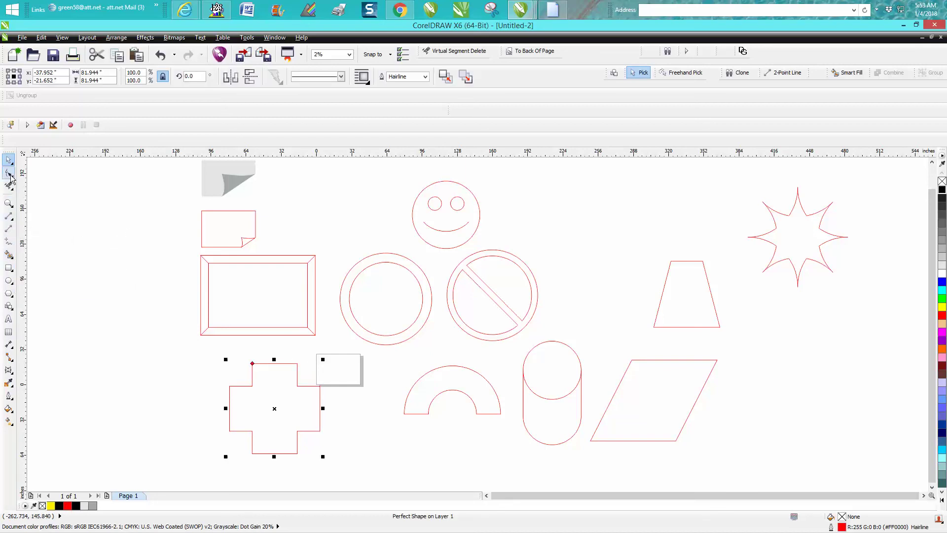
click(262, 368)
drag(269, 368, 269, 368)
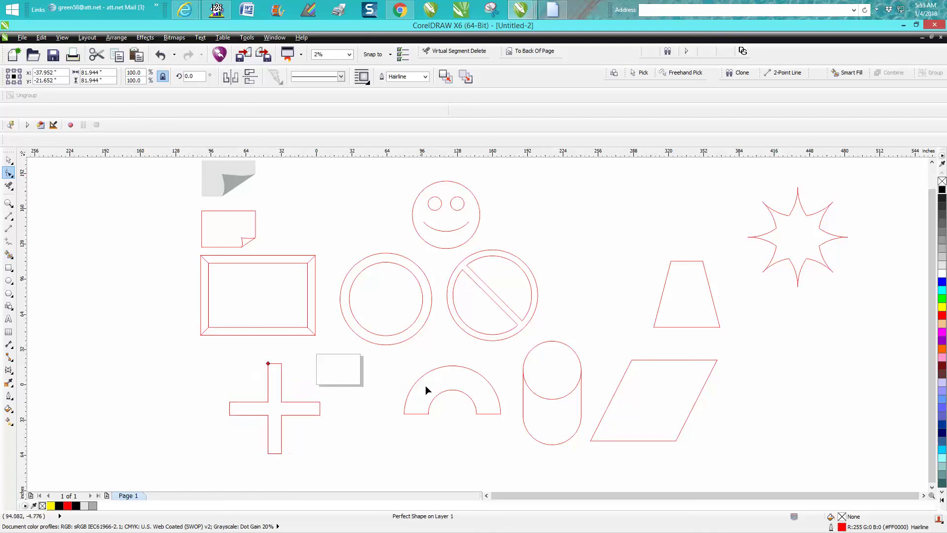
- Narrow the arch band and flatten the cylinder into a plain square
click(440, 377)
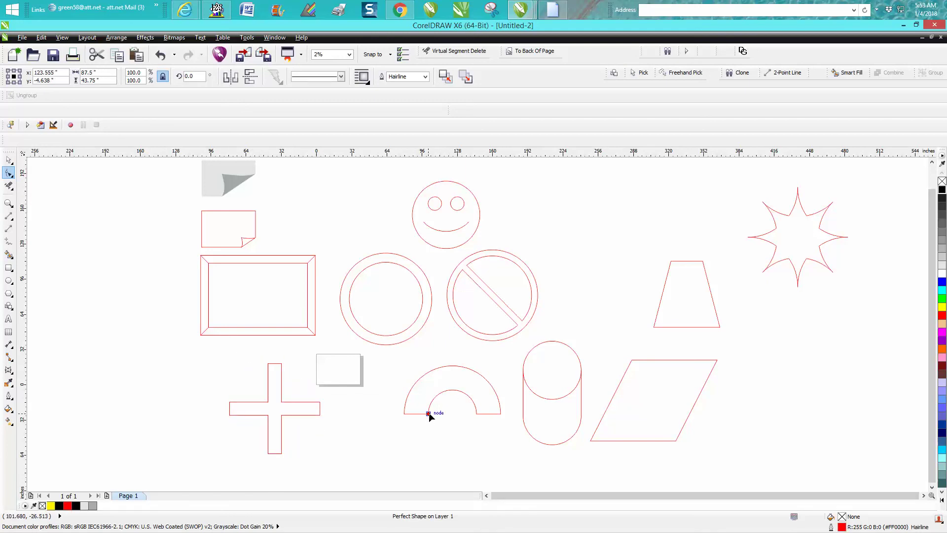
drag(429, 414, 410, 413)
click(555, 399)
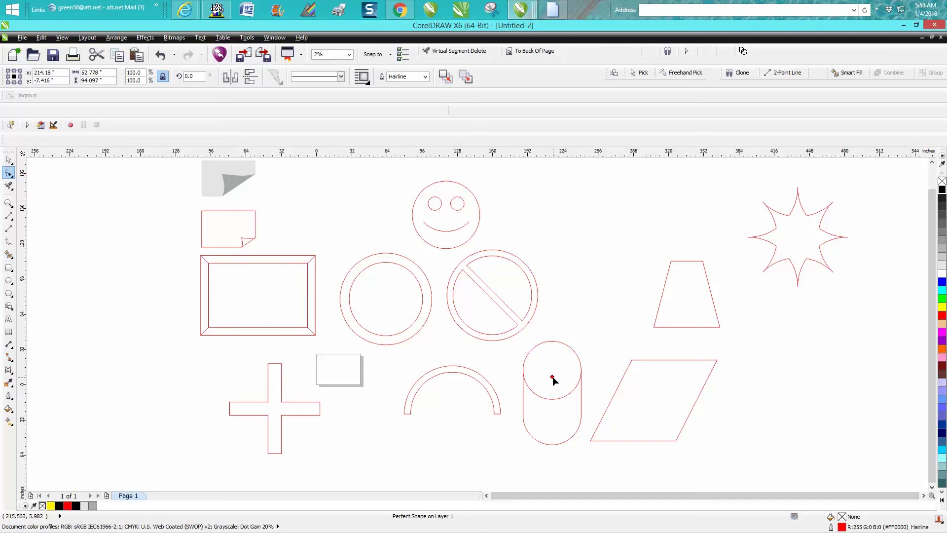
drag(553, 377, 552, 364)
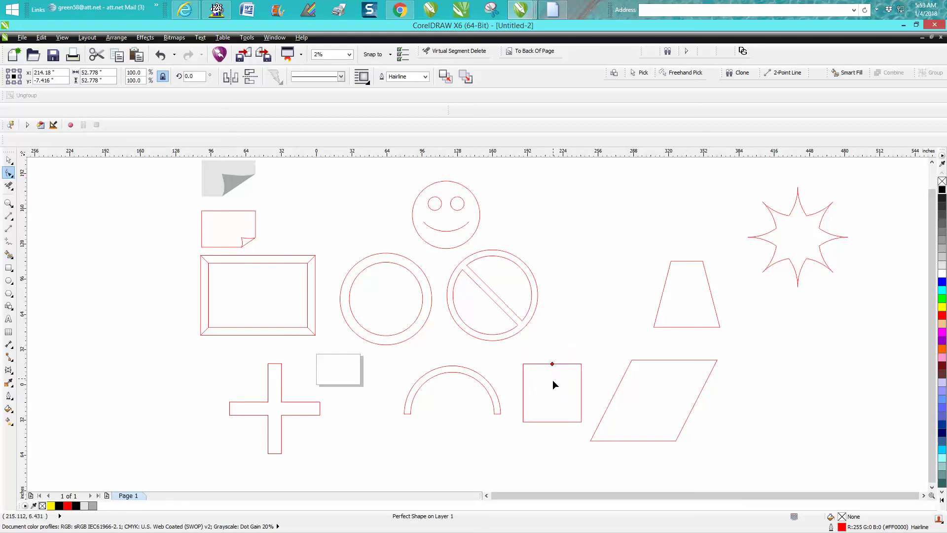
click(637, 361)
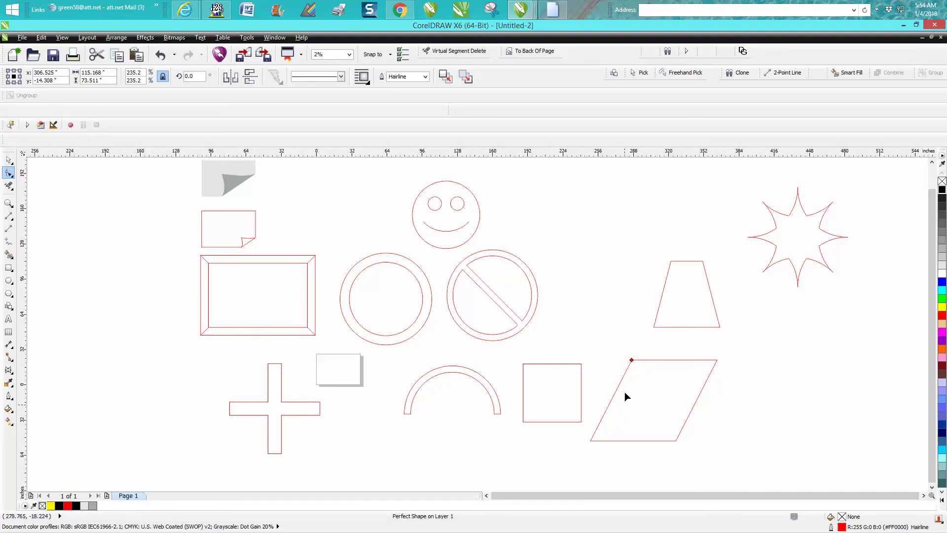
- Drag the parallelogram's node into a narrow slanted strip and the trapezoid's top into a triangle apex
drag(632, 362, 694, 361)
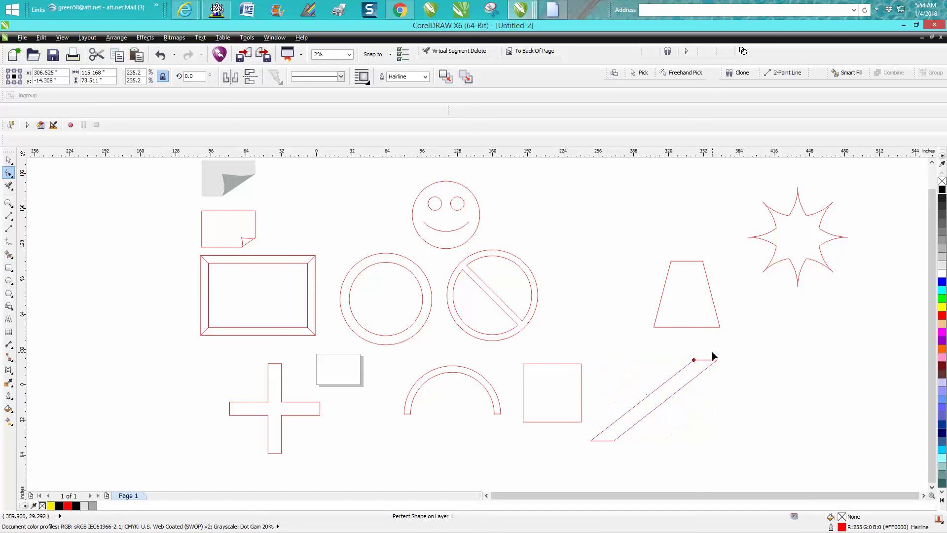
click(701, 326)
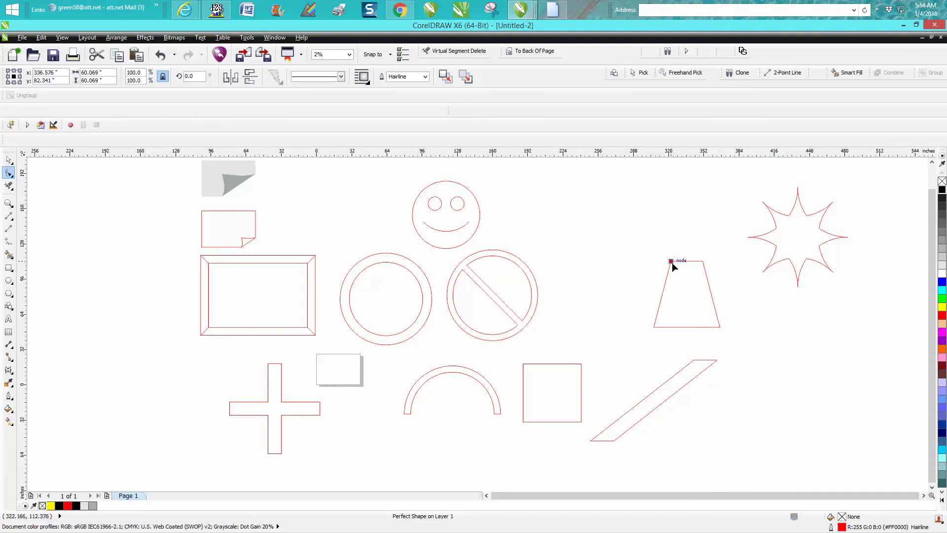
drag(672, 264, 683, 240)
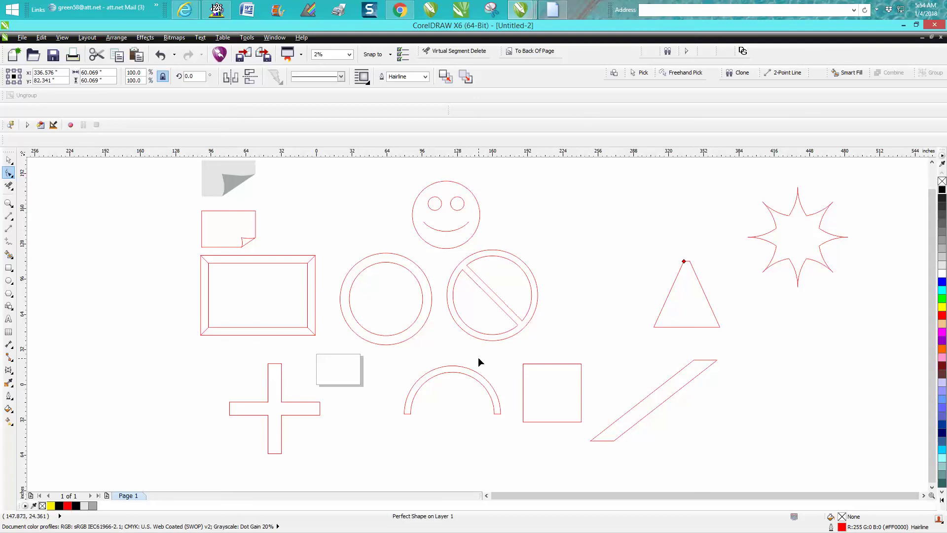
click(9, 309)
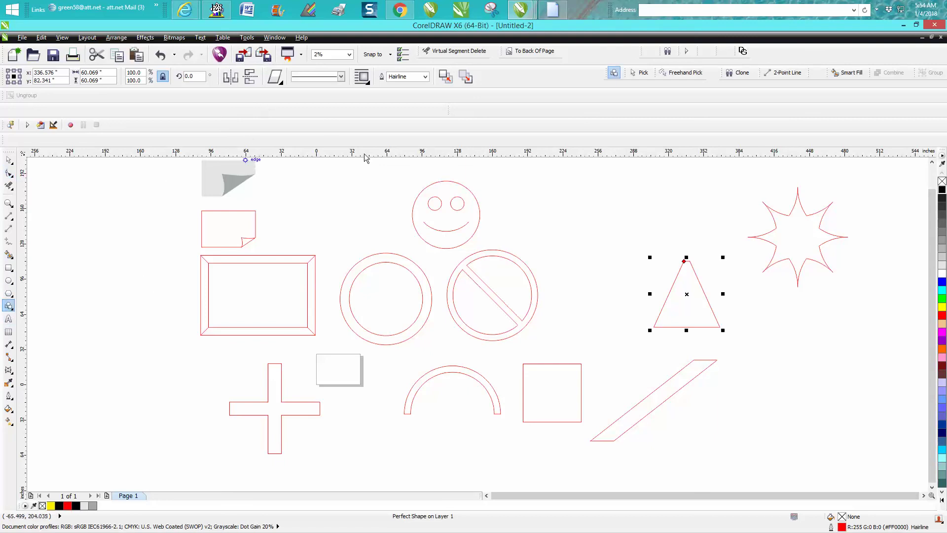
click(9, 159)
- Select the smiley and drag its mouth glyph node upward to invert the smile into a frown
drag(393, 173, 512, 261)
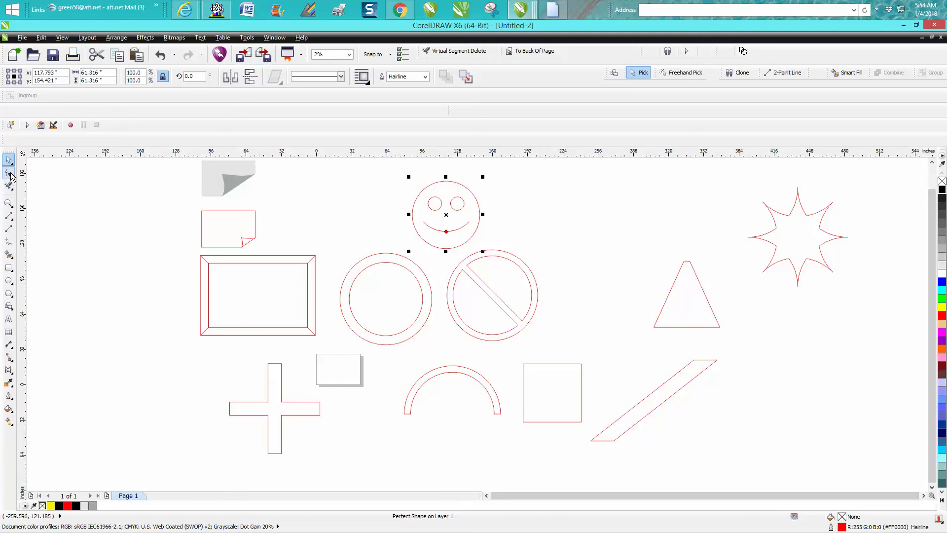
click(9, 173)
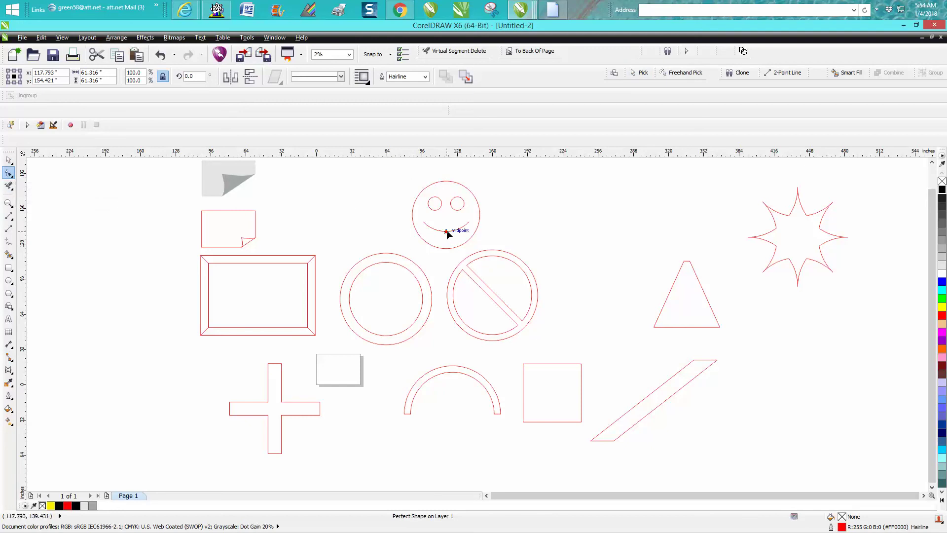
drag(446, 231, 450, 219)
click(9, 160)
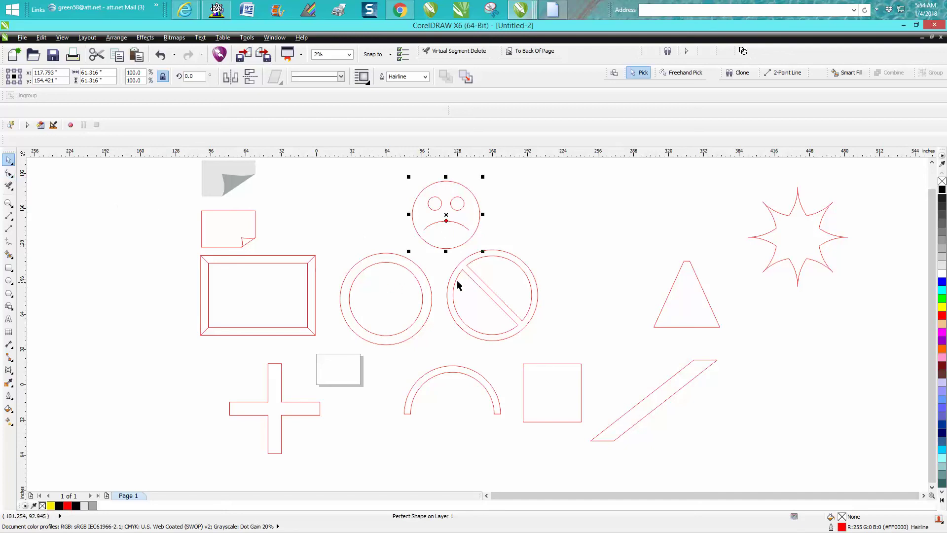
click(477, 290)
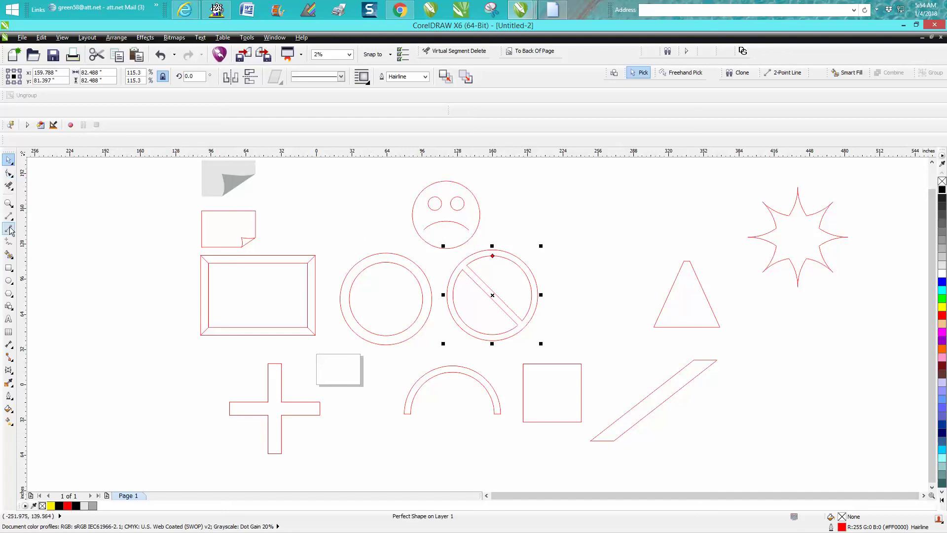
- Smart-Fill the prohibition sign's ring and bar black, then move the black copy up beside the star
click(9, 255)
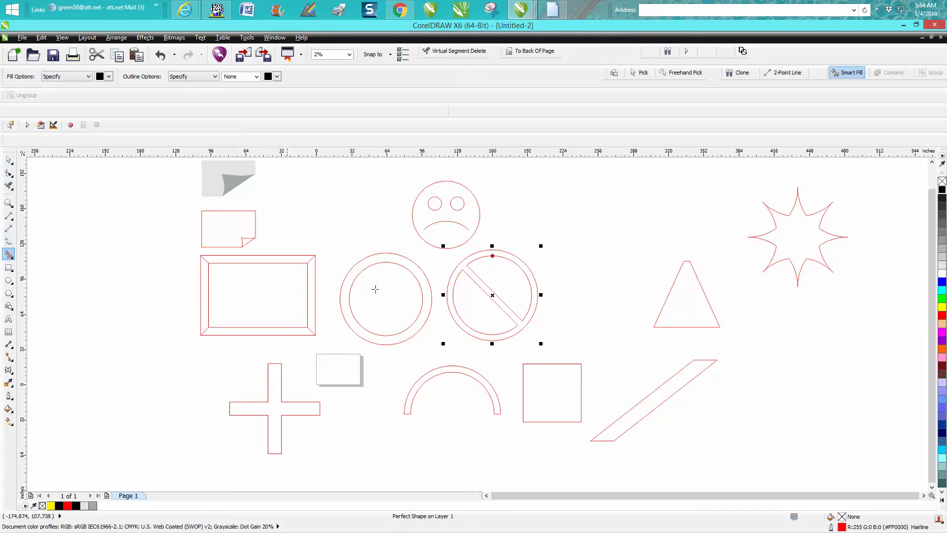
click(498, 304)
click(9, 160)
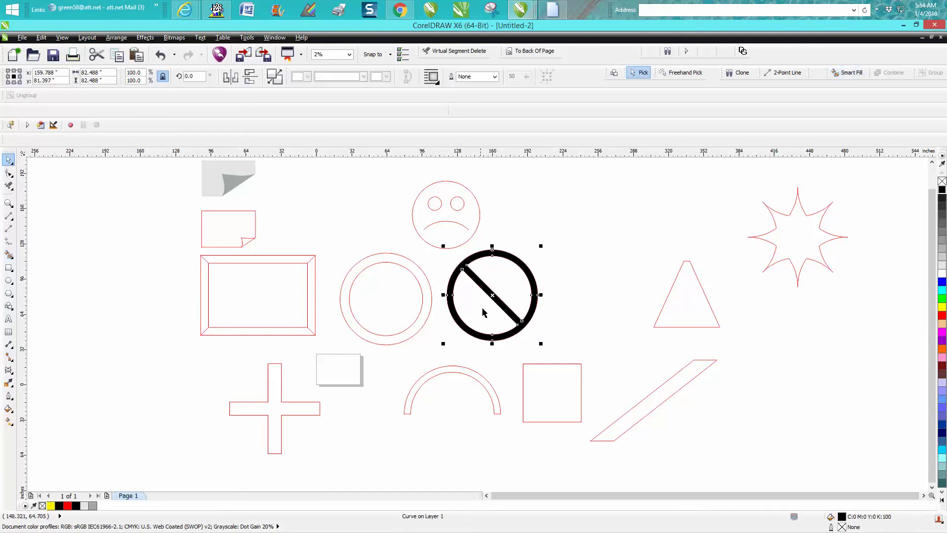
drag(492, 298, 609, 237)
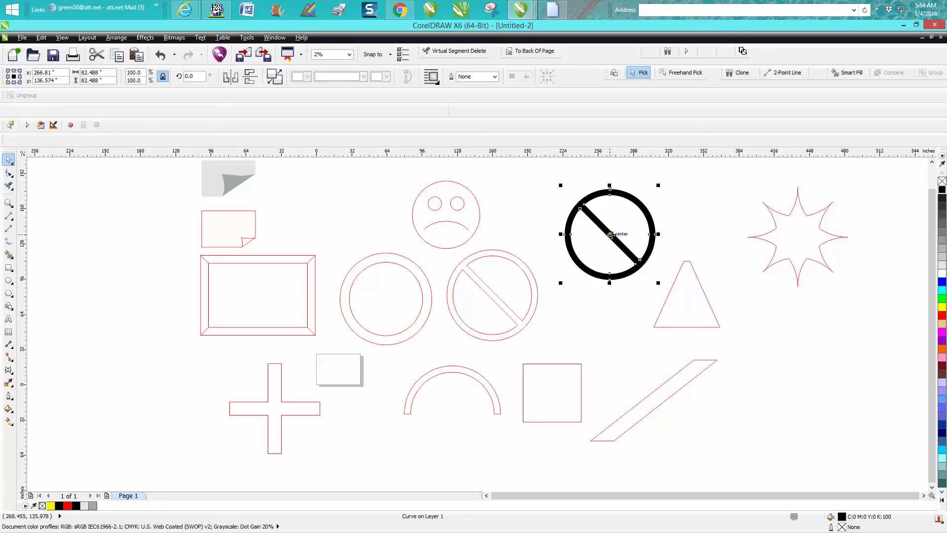
mouse_move(611, 236)
mouse_down()
mouse_move(790, 353)
mouse_move(656, 296)
mouse_move(610, 236)
mouse_up()
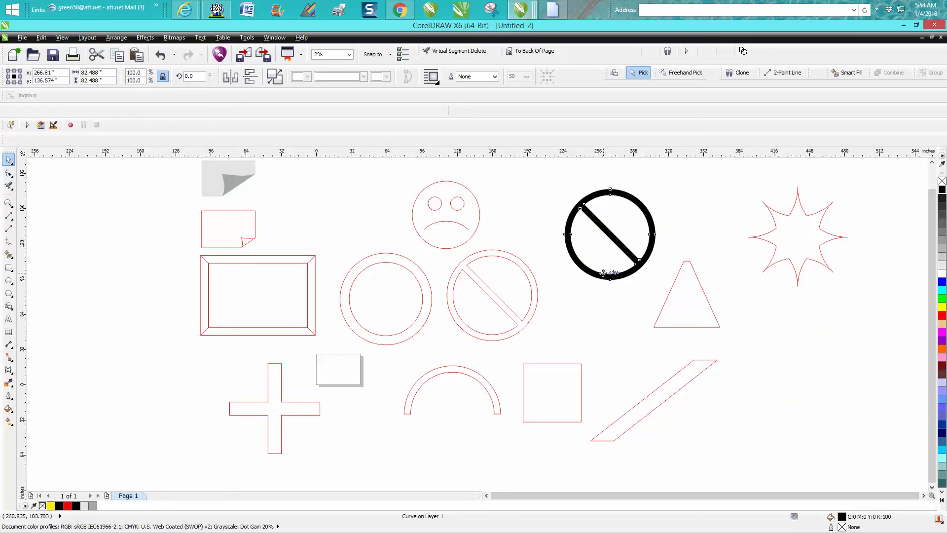